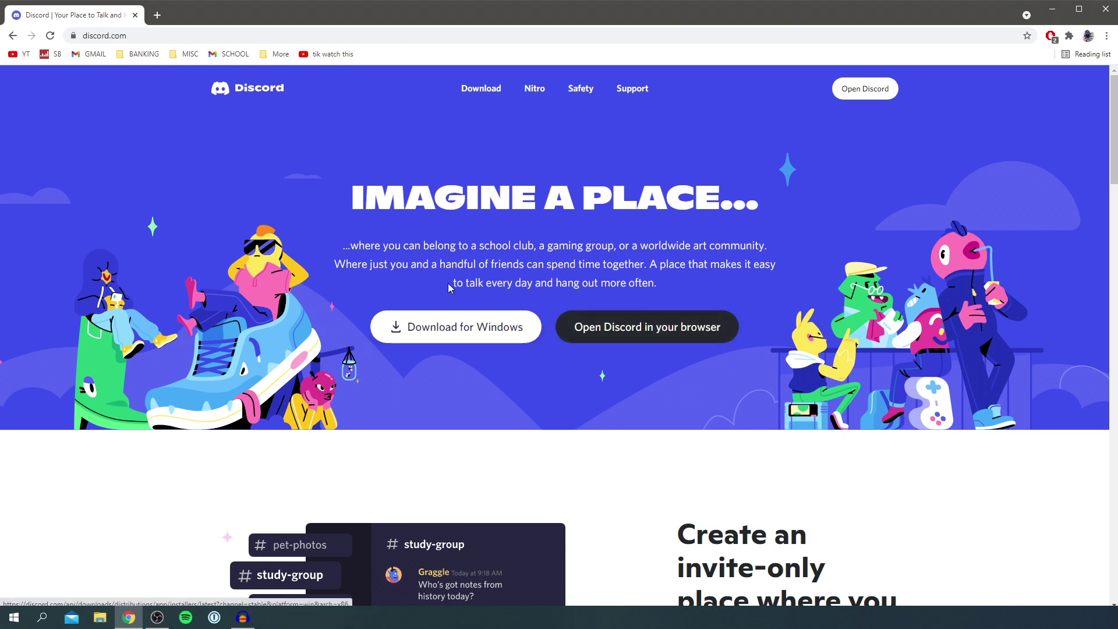
- Download the Discord installer for Windows and run the downloaded DiscordSetup file
left_click(469, 326)
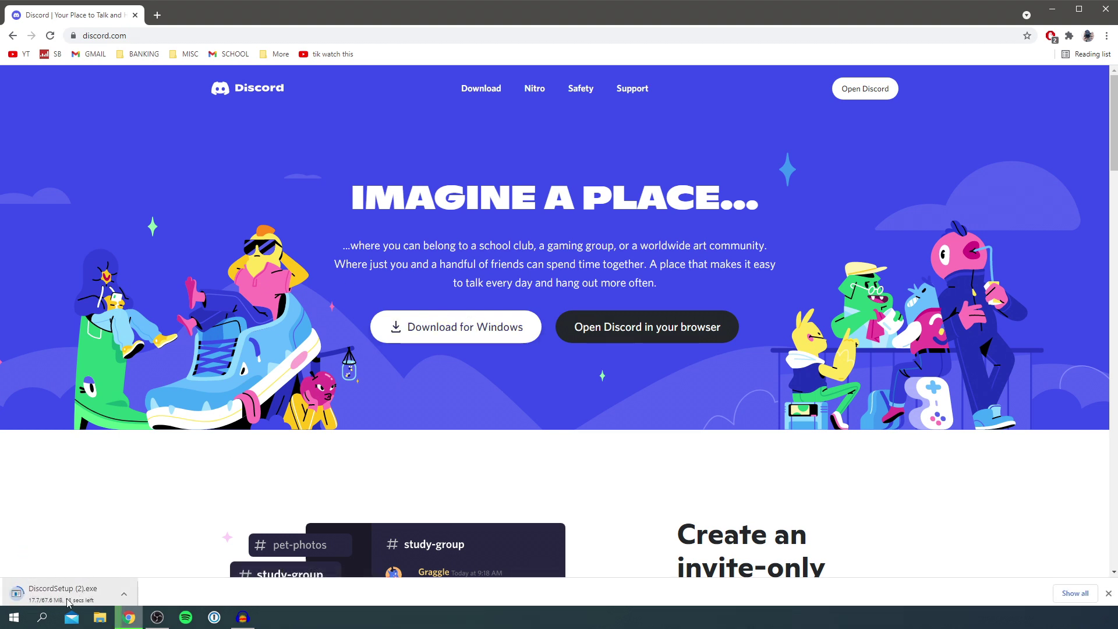
left_click(50, 598)
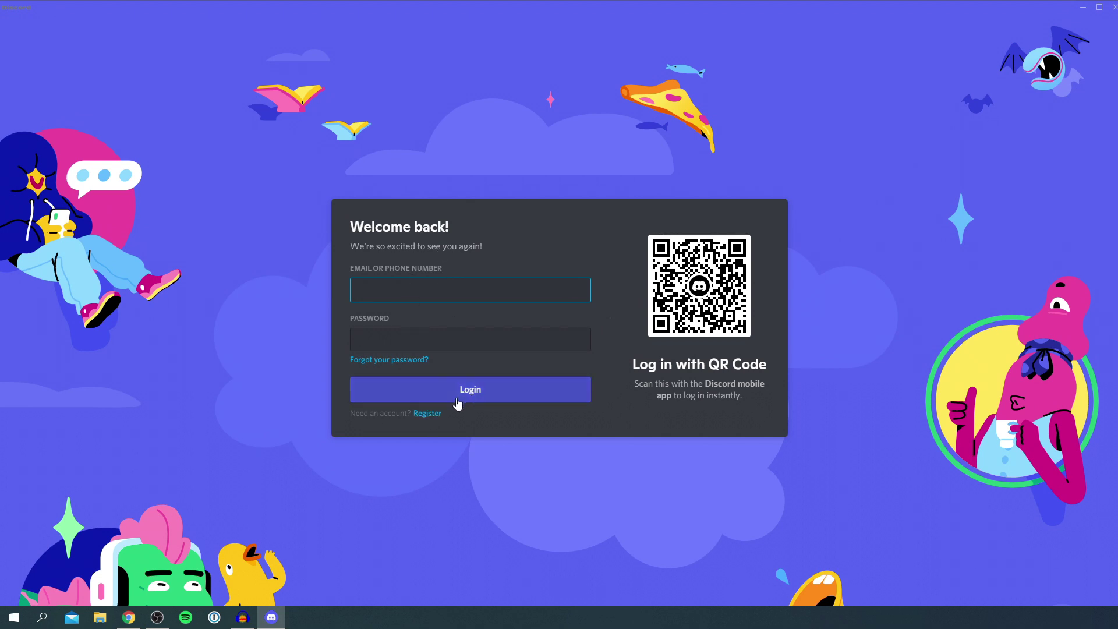
- Register a new account, submit the registration form and complete the "I am human" check
left_click(426, 414)
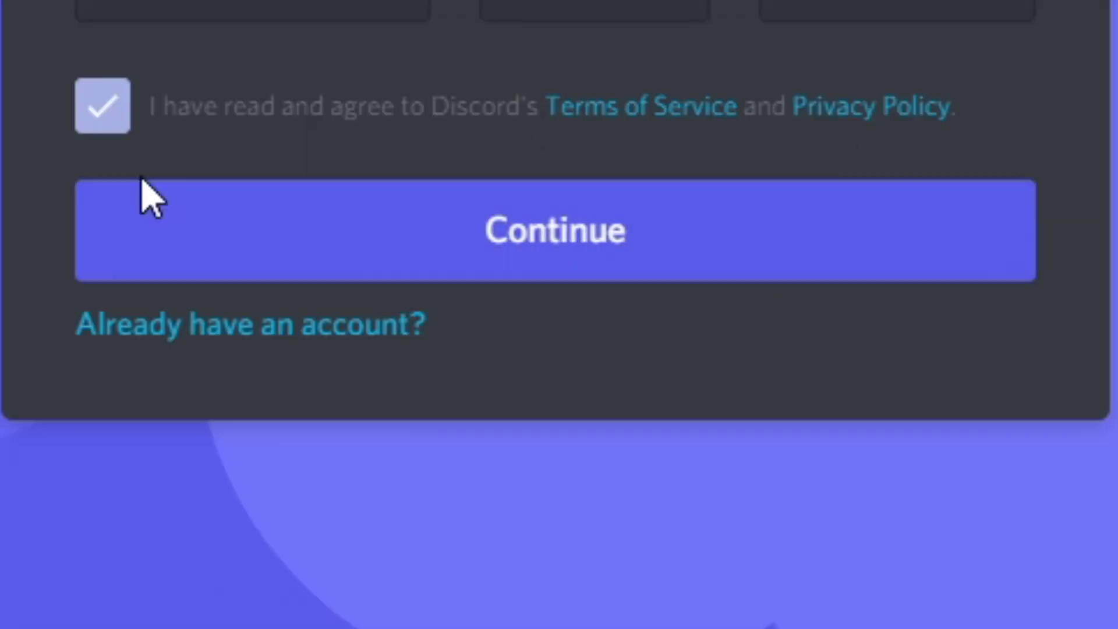
left_click(602, 437)
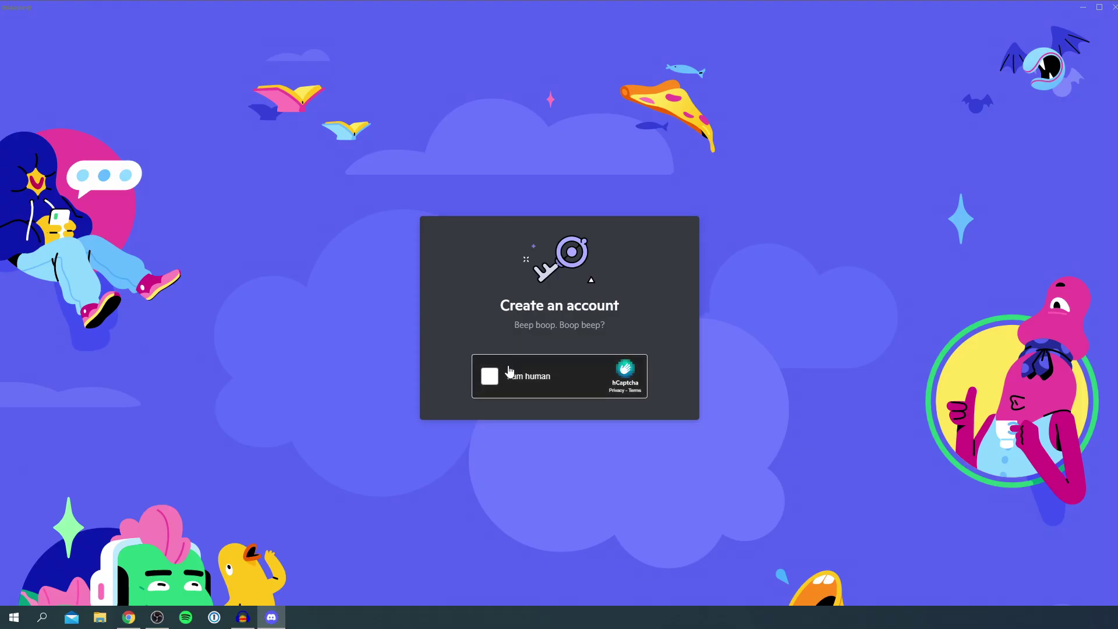
left_click(497, 382)
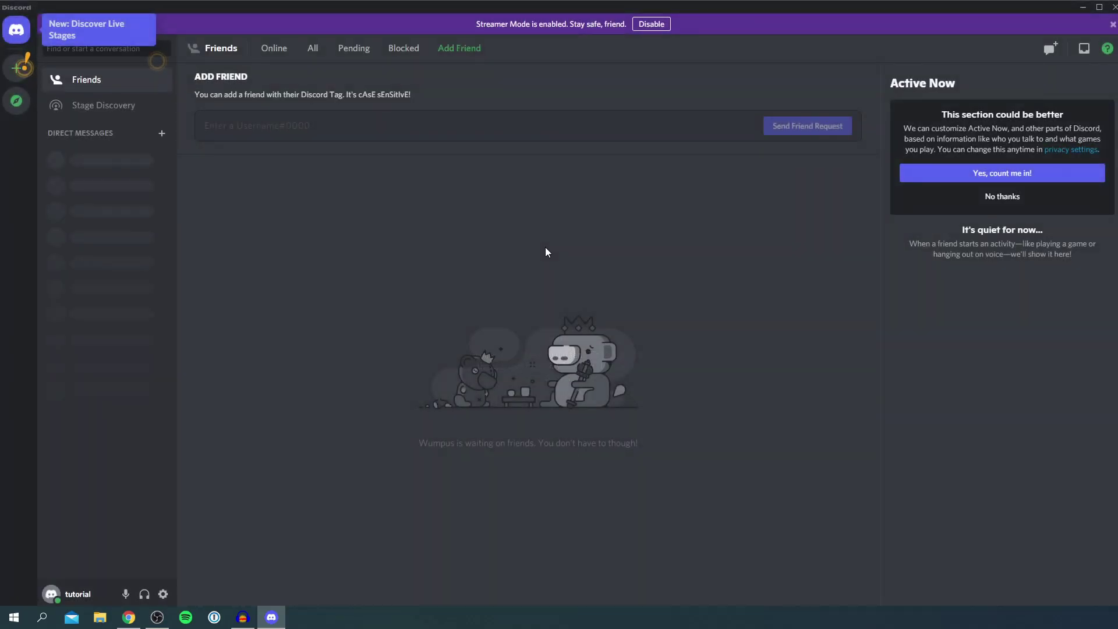
- Disable Streamer Mode and dismiss the Create Your Own Server tip
left_click(643, 25)
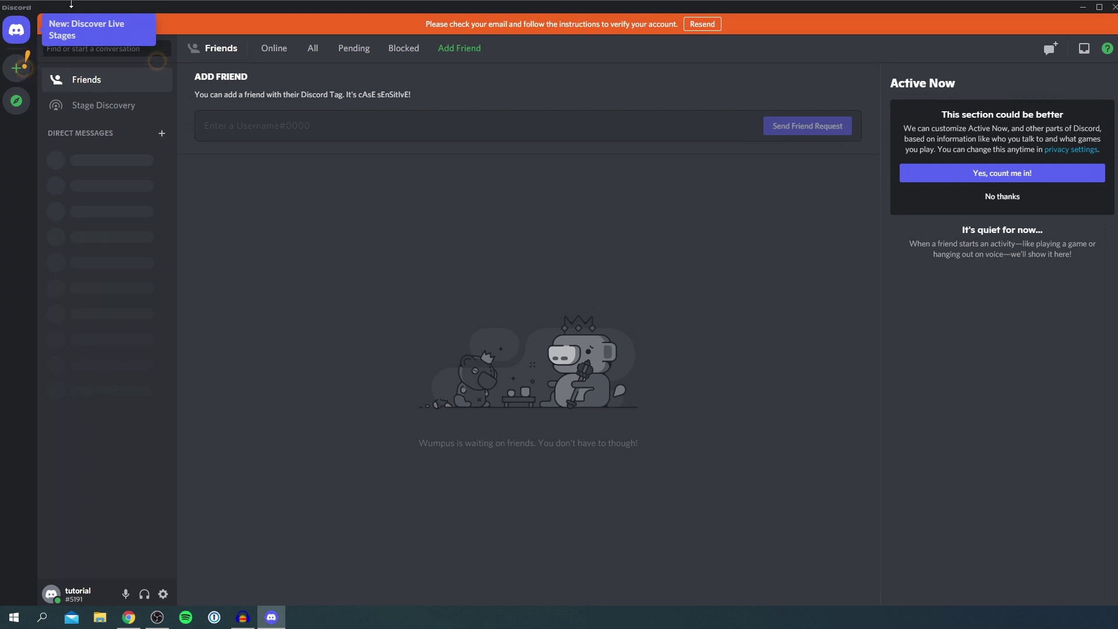
left_click(18, 71)
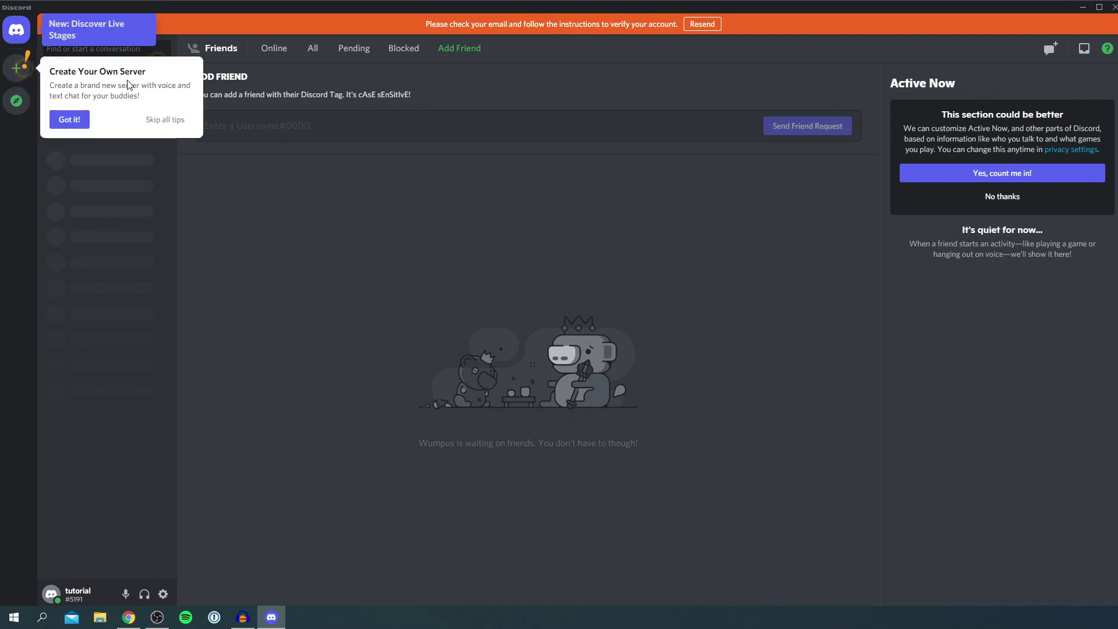
left_click(63, 120)
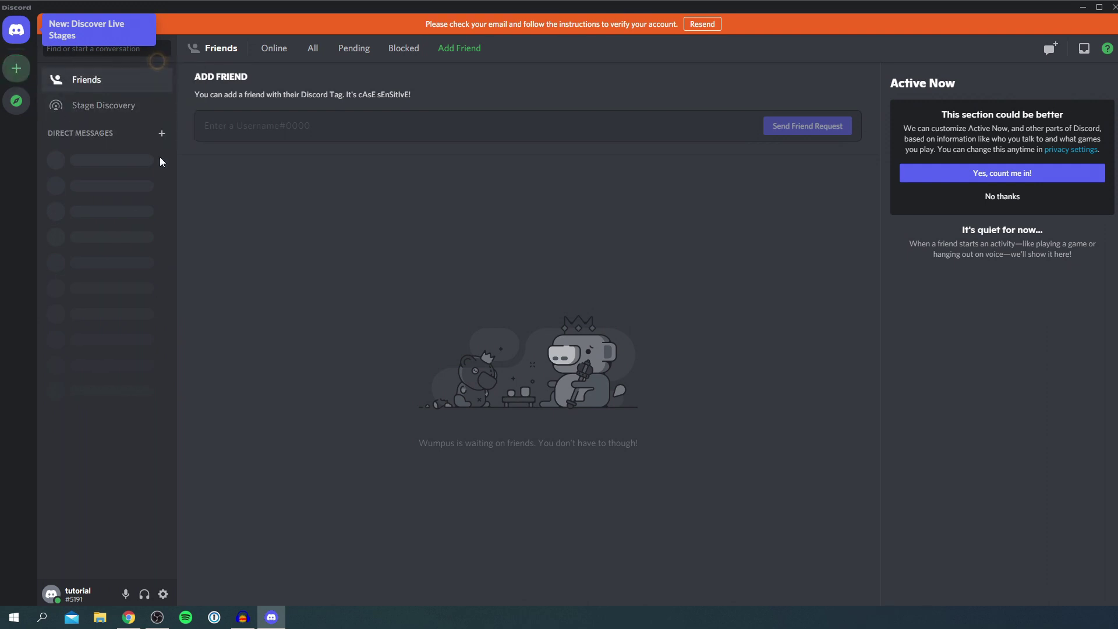
- Review the server creation templates and the form for joining a server by invite link, without creating or joining one
left_click(16, 69)
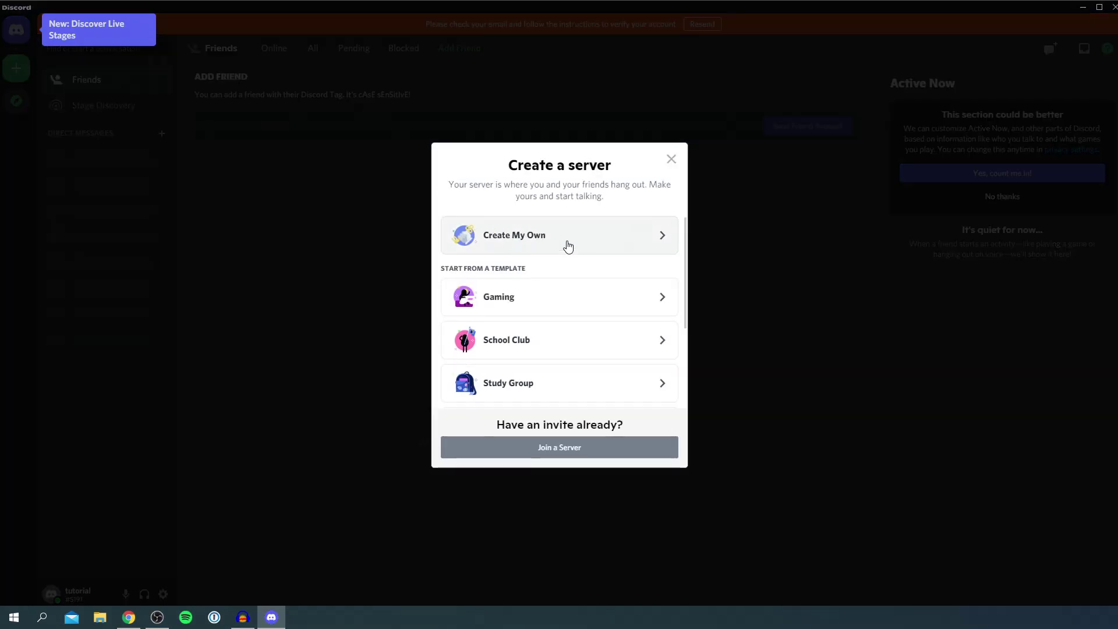
scroll(539, 372, "down", 2)
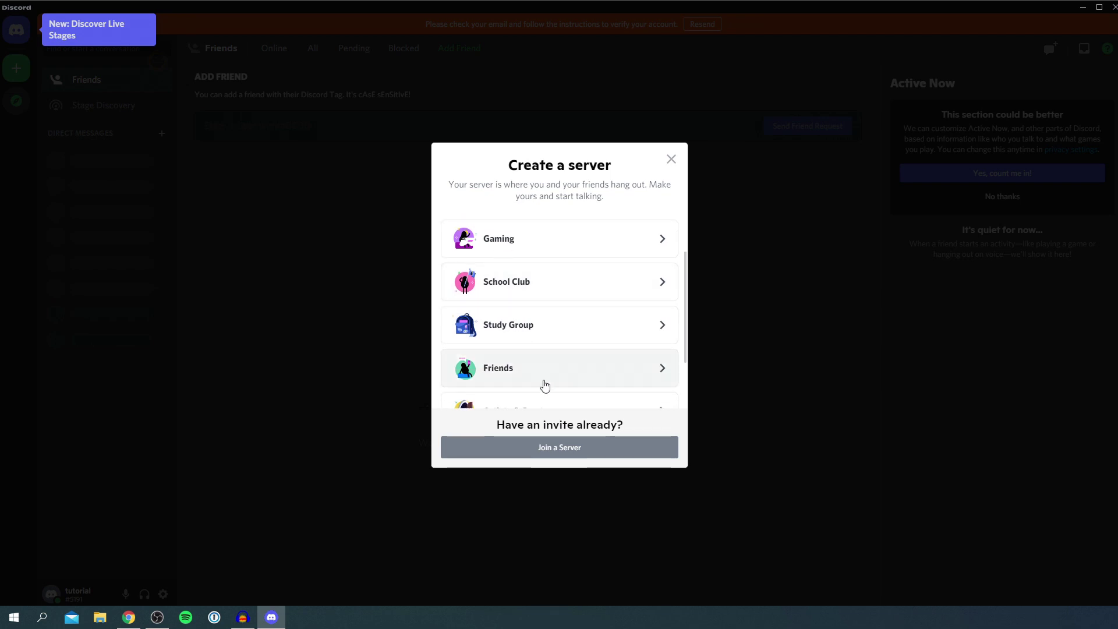
left_click(556, 460)
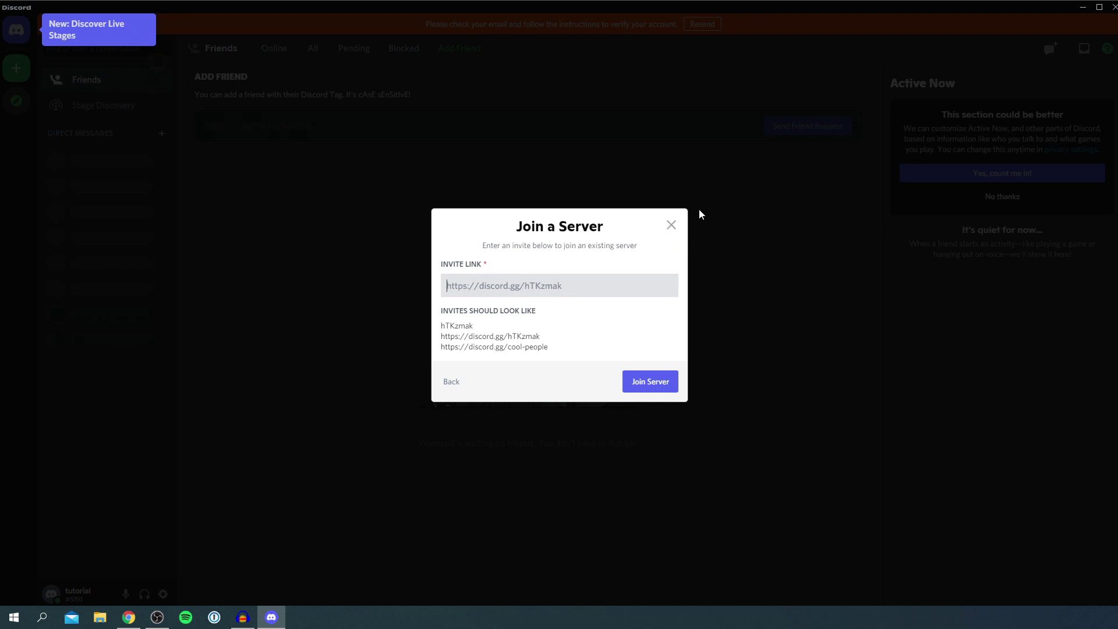
left_click(671, 224)
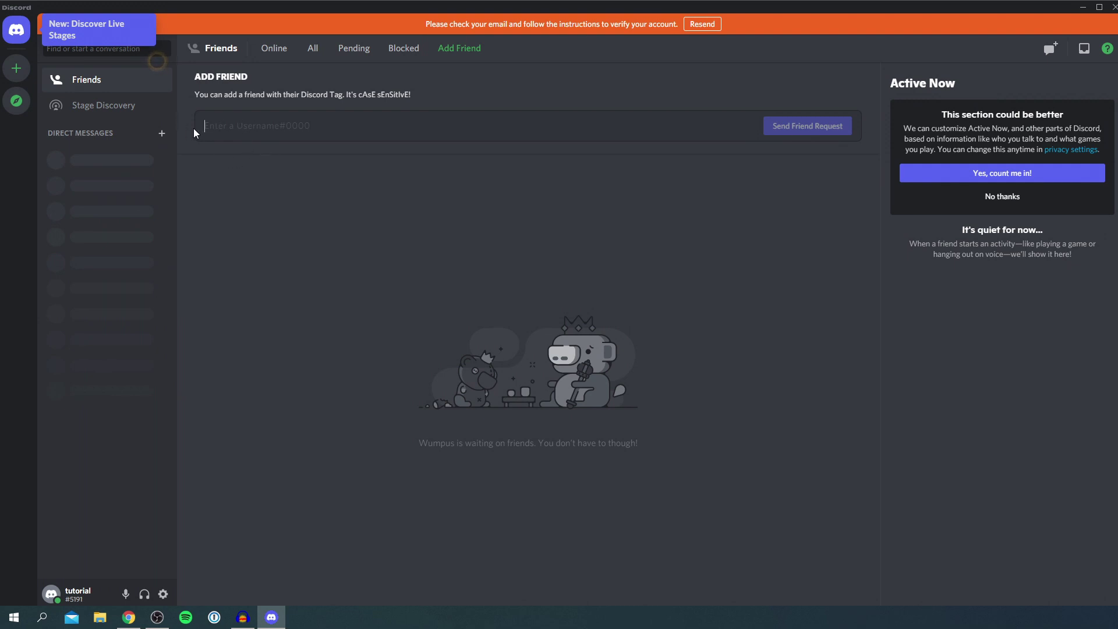
type("hi#")
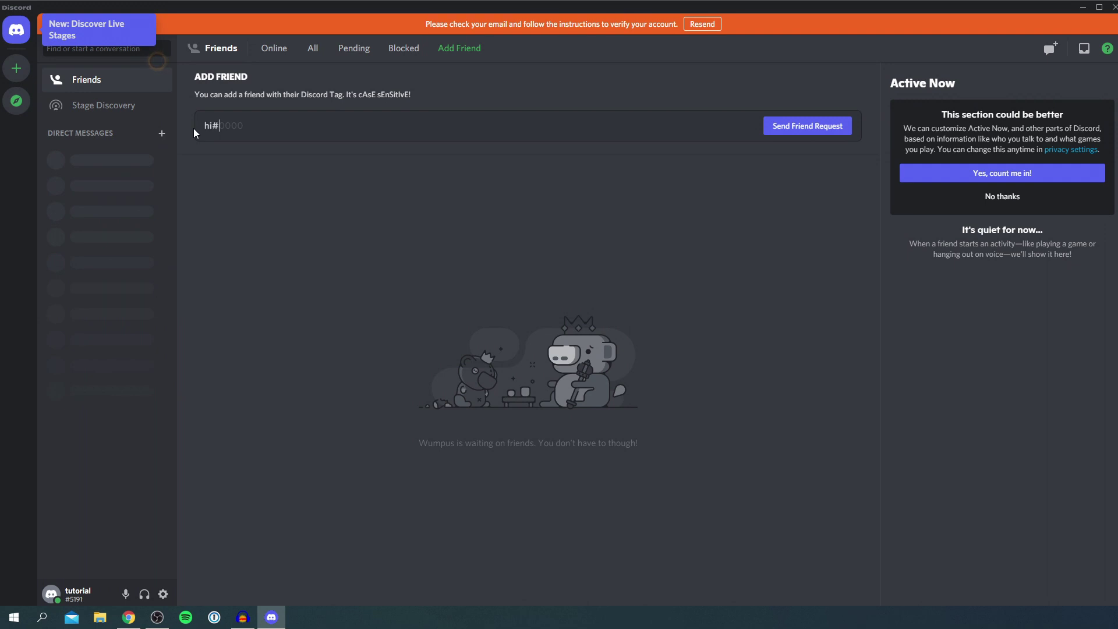
type("1241")
left_click(815, 130)
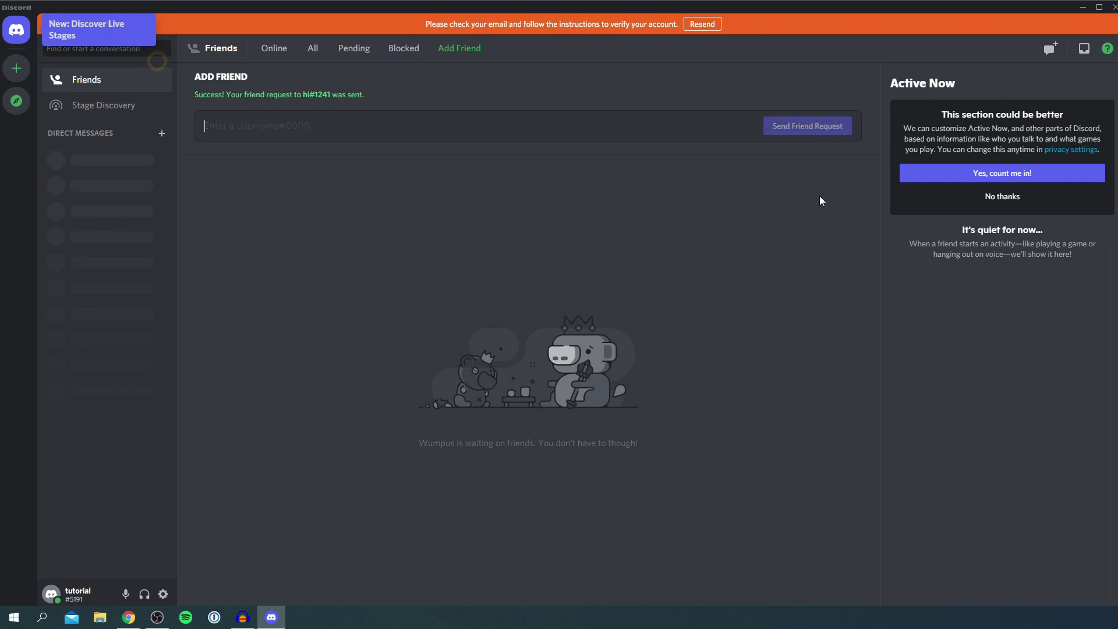
- Look through the online, all and pending friend lists and open the profile of the pending friend request's recipient
left_click(267, 52)
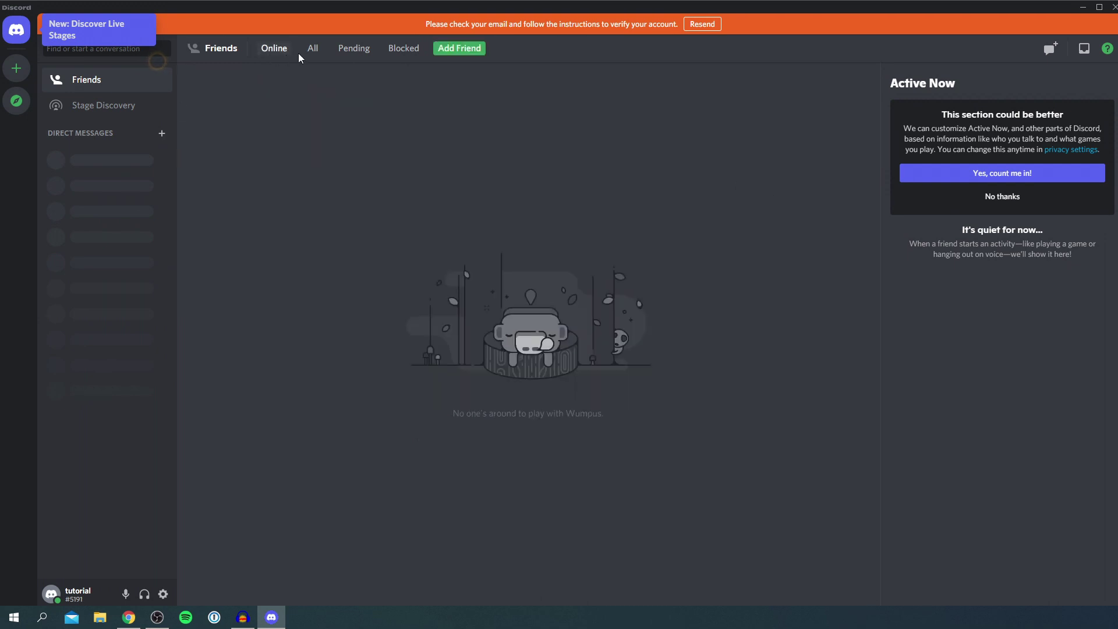
left_click(313, 49)
left_click(343, 50)
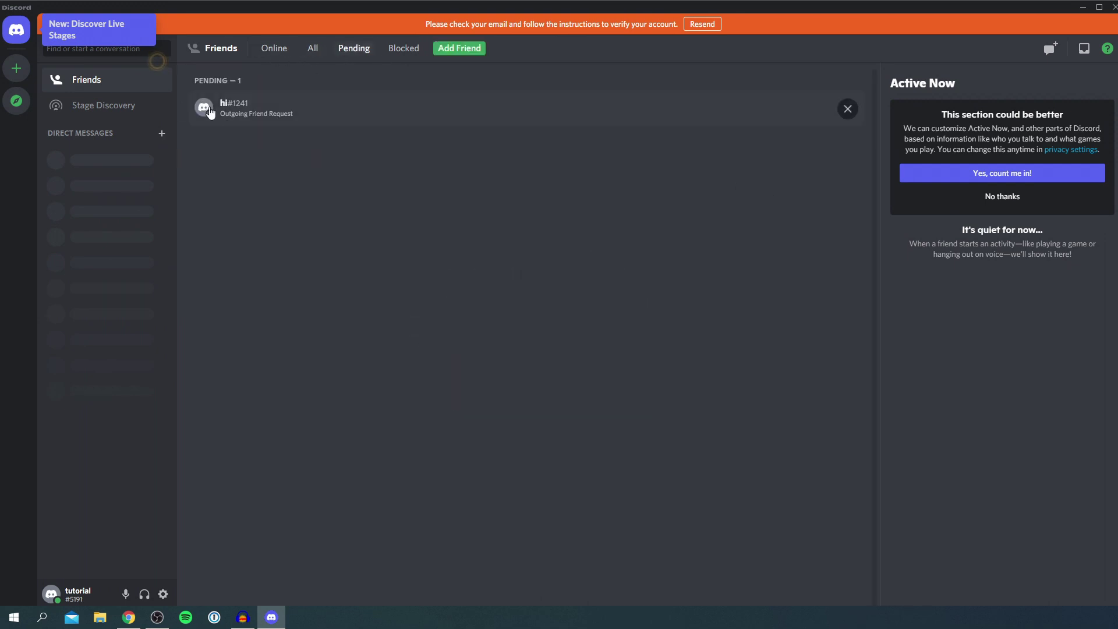
left_click(289, 119)
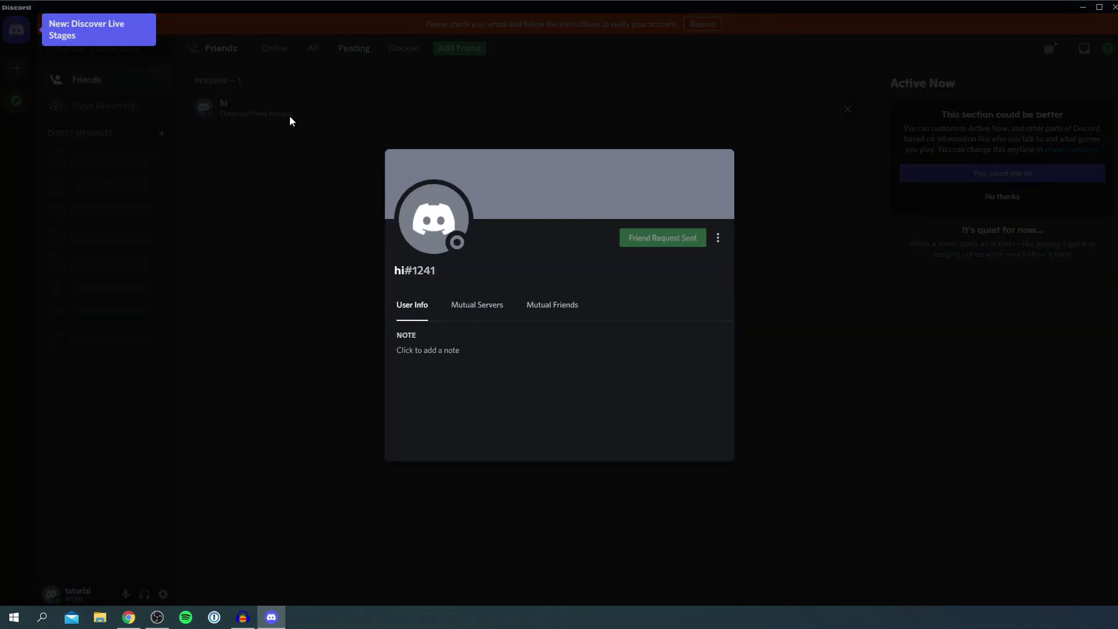
- Start a direct message from the recipient's profile, send "hi" and read the reply from Clyde
left_click(718, 238)
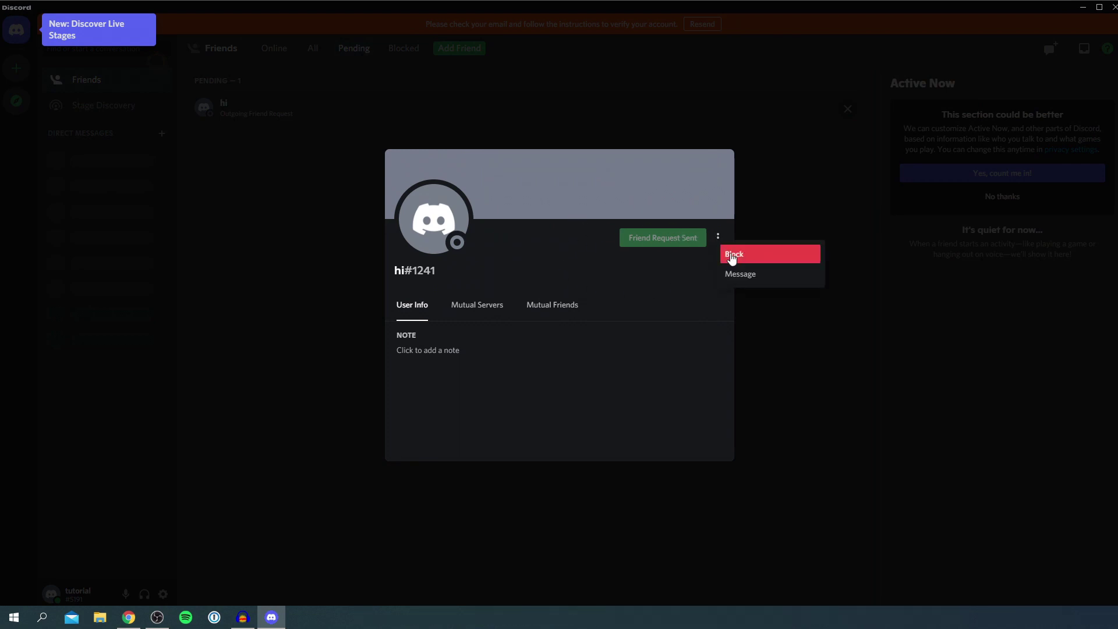
left_click(752, 279)
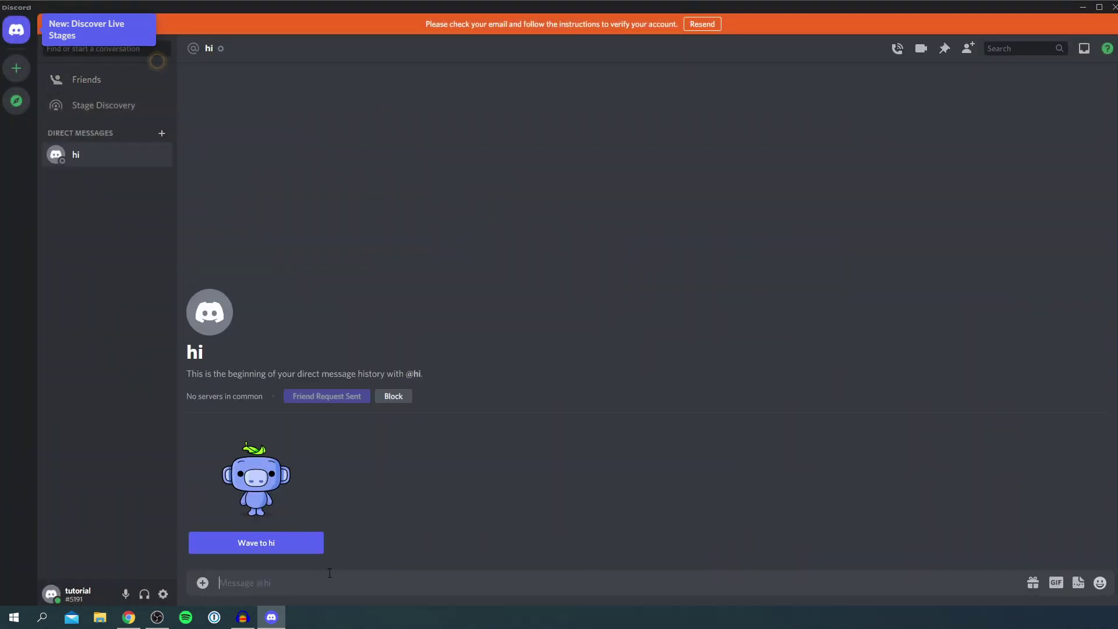
type("hi")
key("Return")
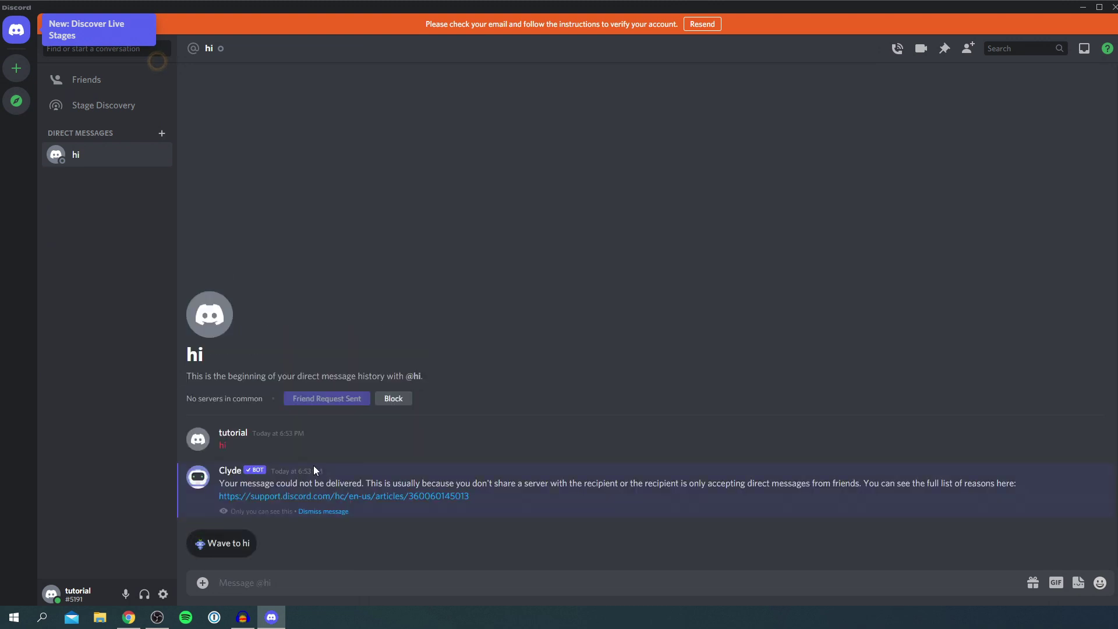
left_click_drag(312, 483, 638, 491)
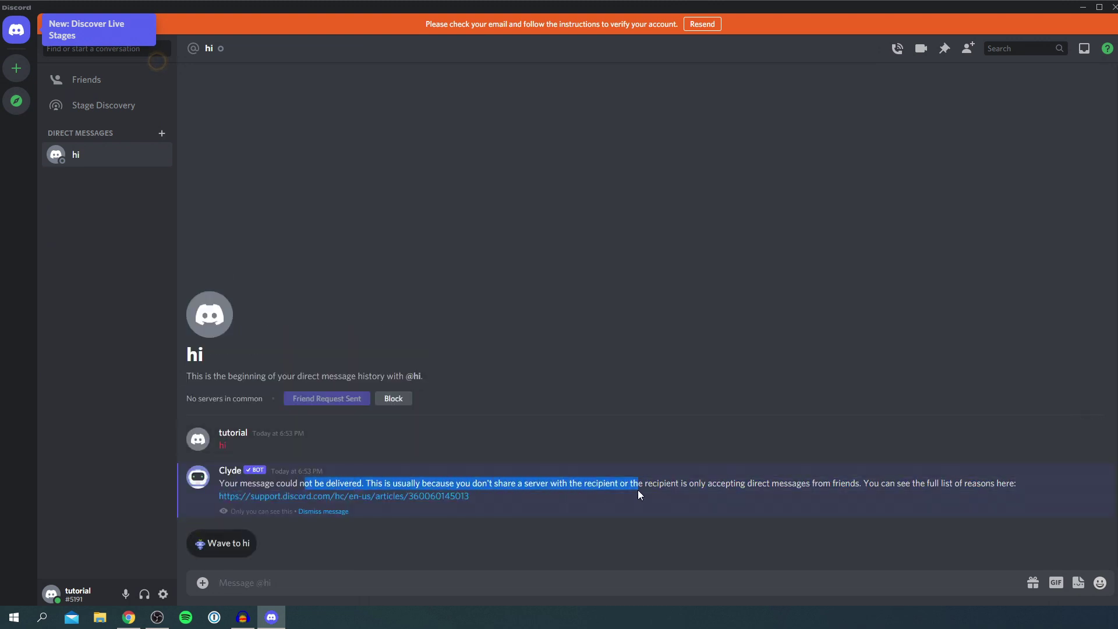
left_click(638, 490)
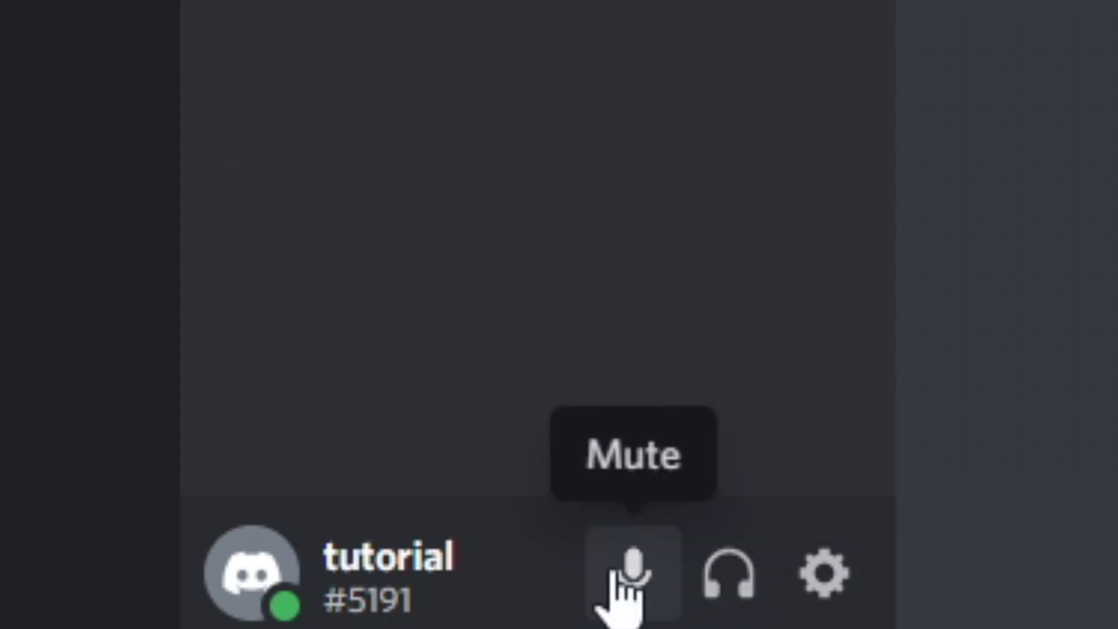
- Mute and unmute the microphone, and deafen and undeafen the audio
left_click(622, 594)
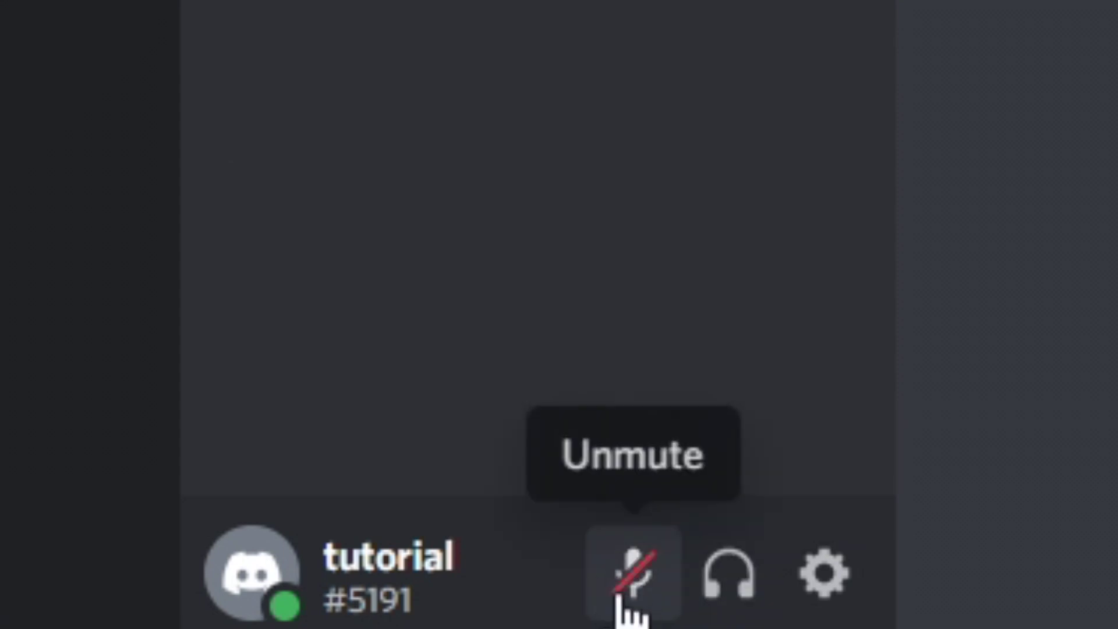
left_click(620, 596)
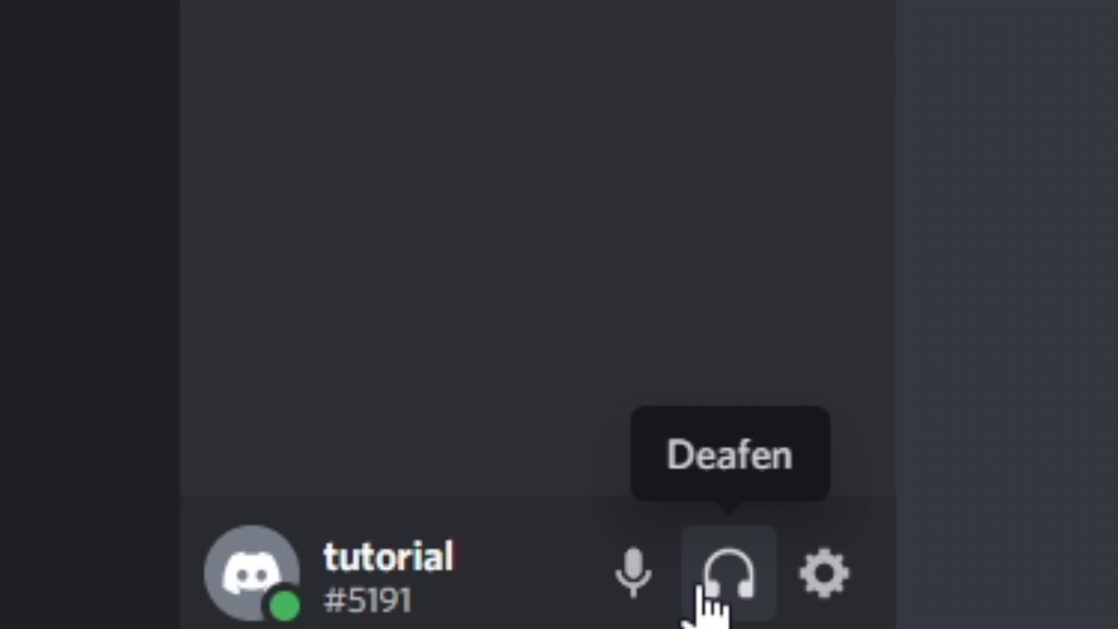
left_click(701, 605)
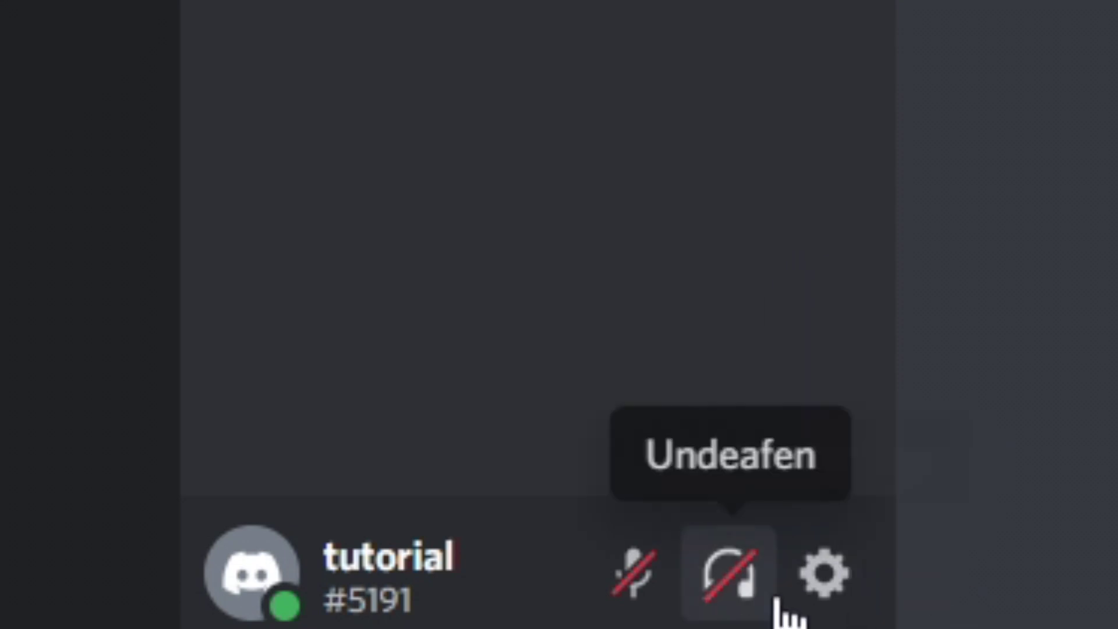
left_click(768, 582)
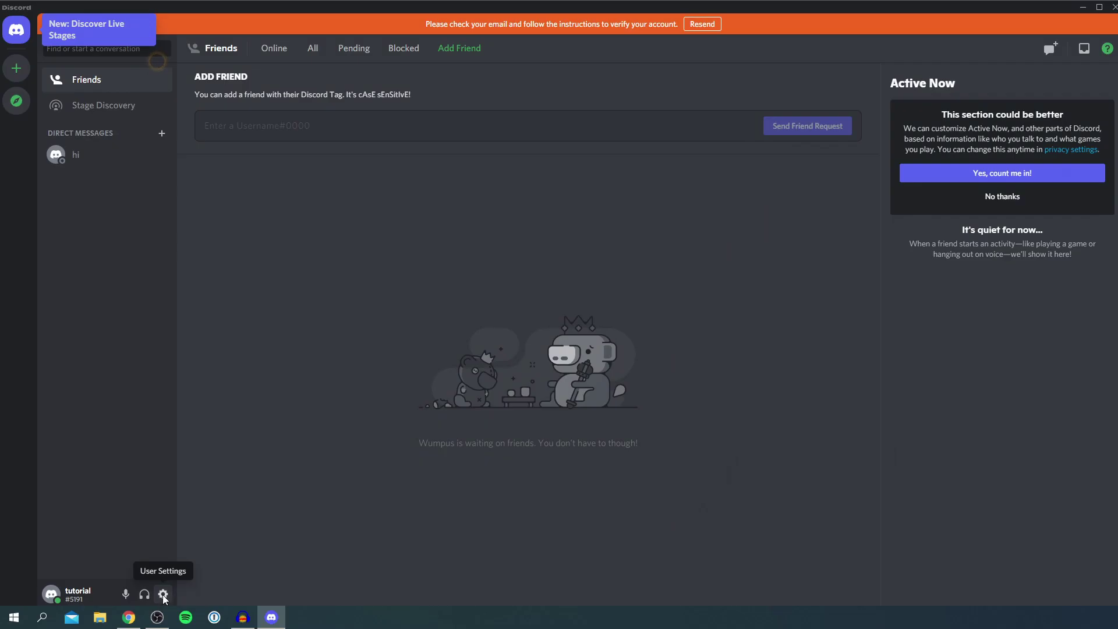
- Review the Voice & Video user settings, including the input mode, the available cameras and noise suppression
left_click(824, 573)
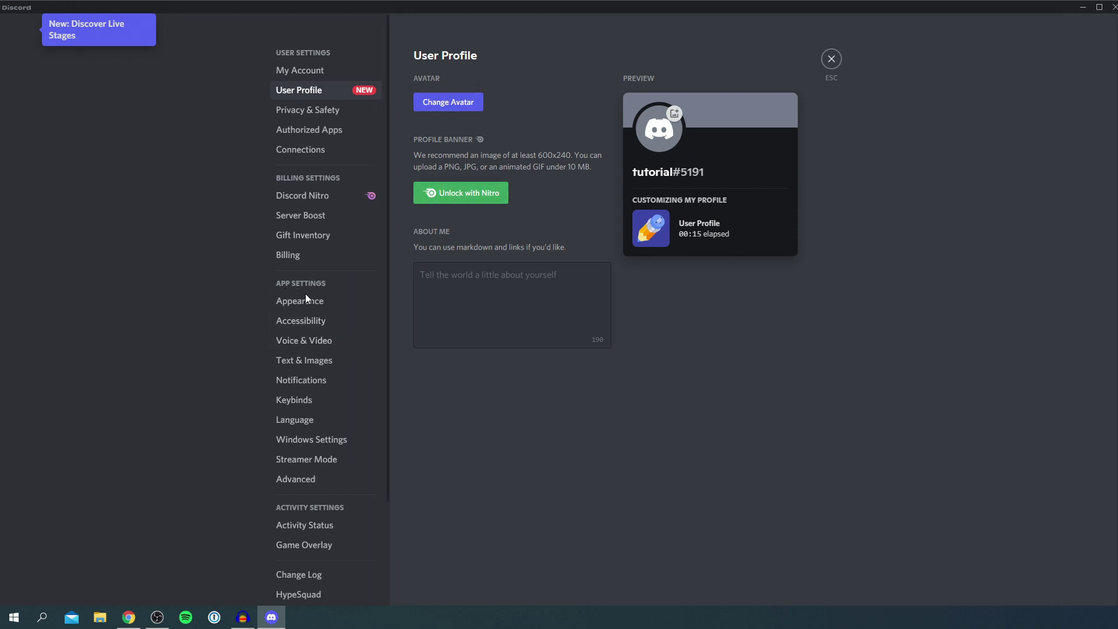
left_click(313, 344)
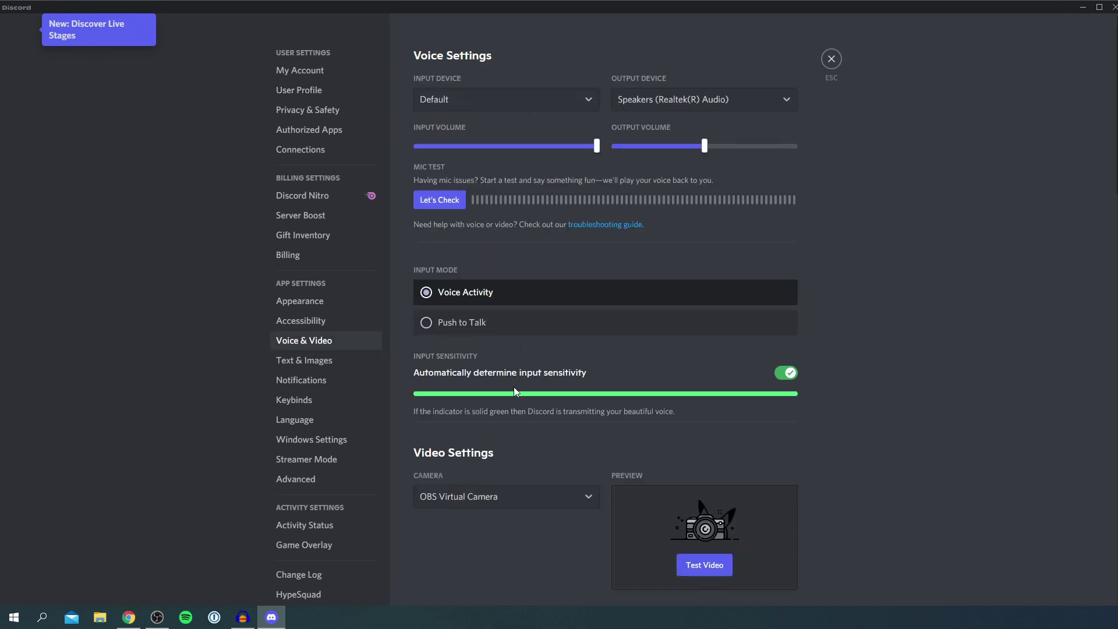
scroll(515, 391, "down", 2)
left_click(452, 378)
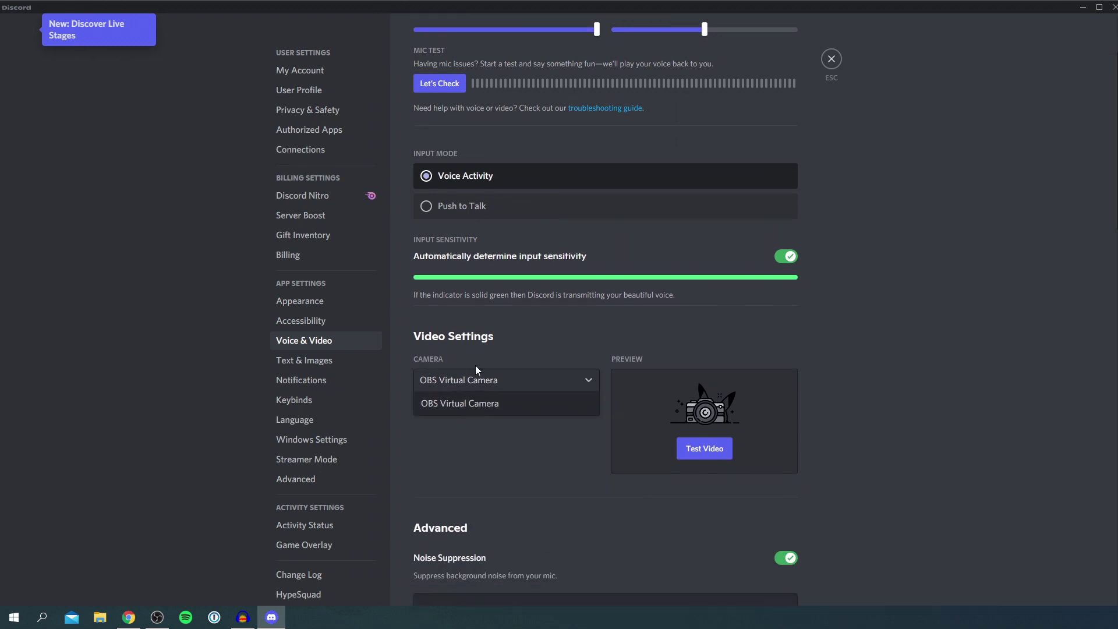
left_click(478, 380)
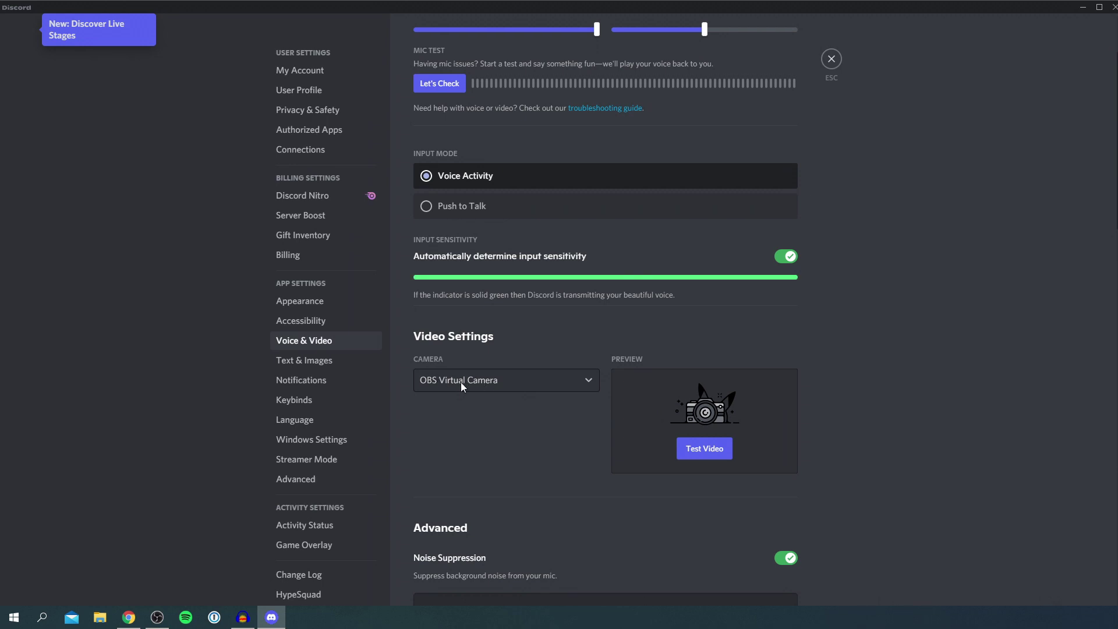
scroll(516, 390, "down", 2)
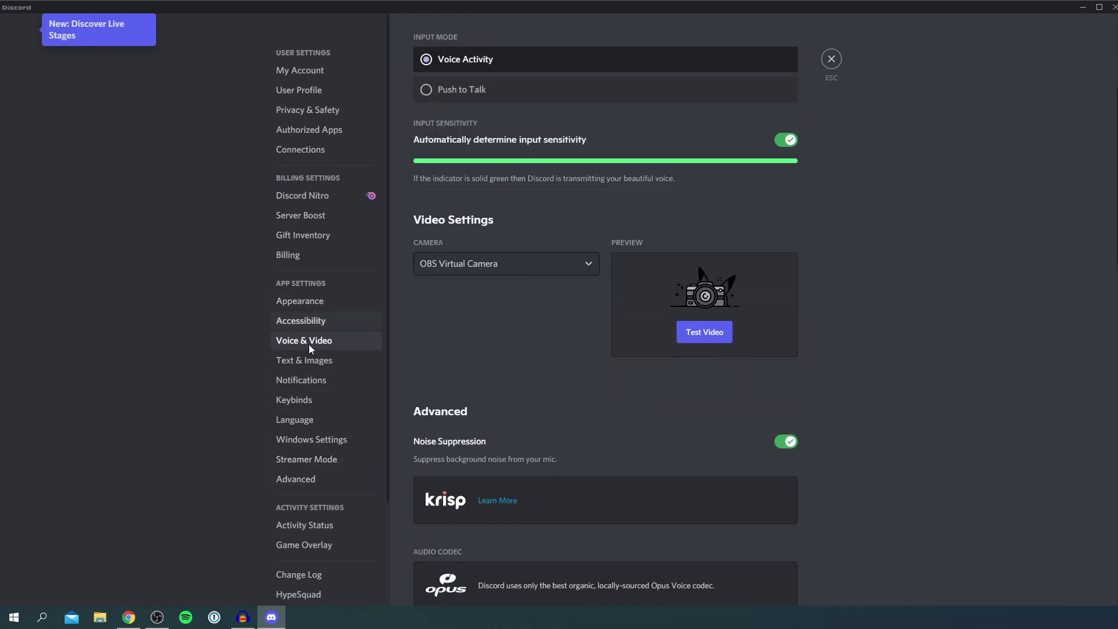
- Add a new keybind in the user settings that assigns the = key to the Toggle Mute action
left_click(314, 400)
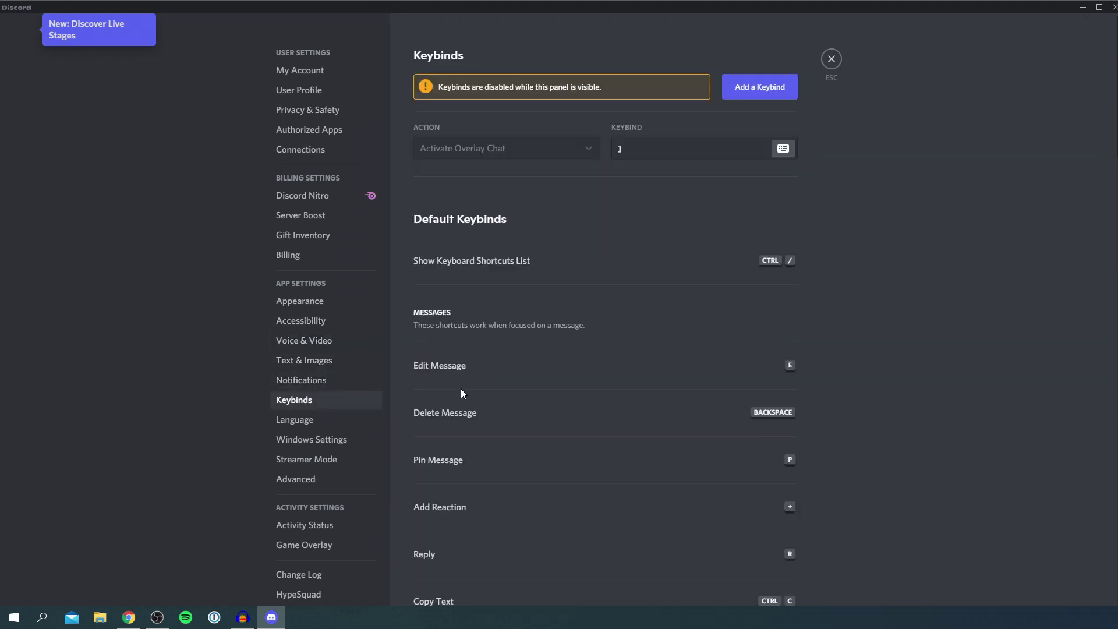
scroll(460, 389, "down", 3)
scroll(488, 418, "up", 3)
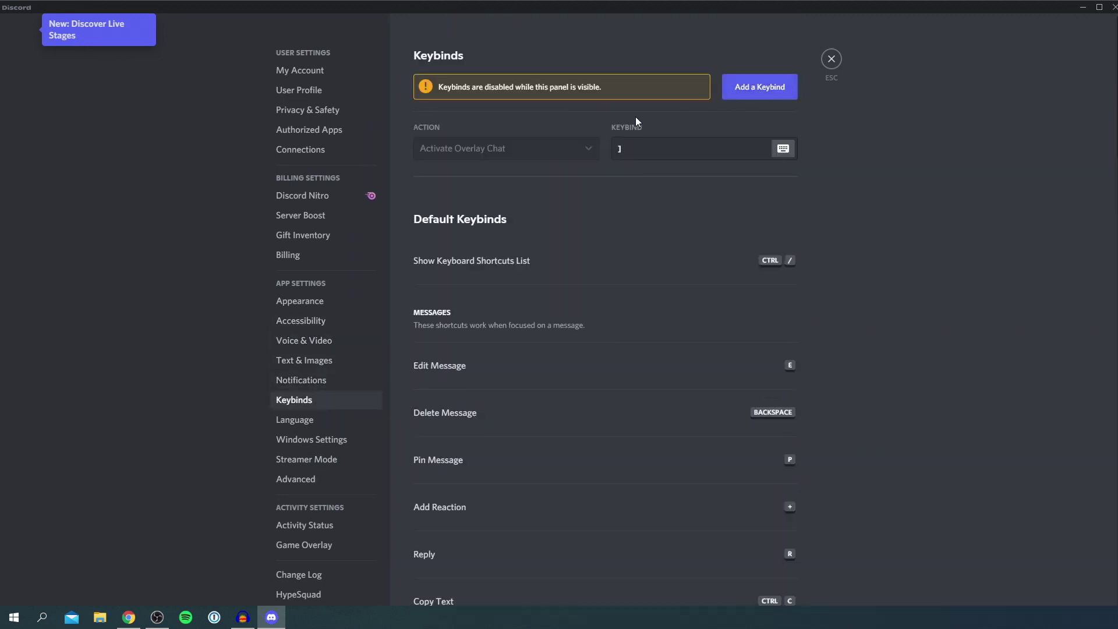
left_click(770, 93)
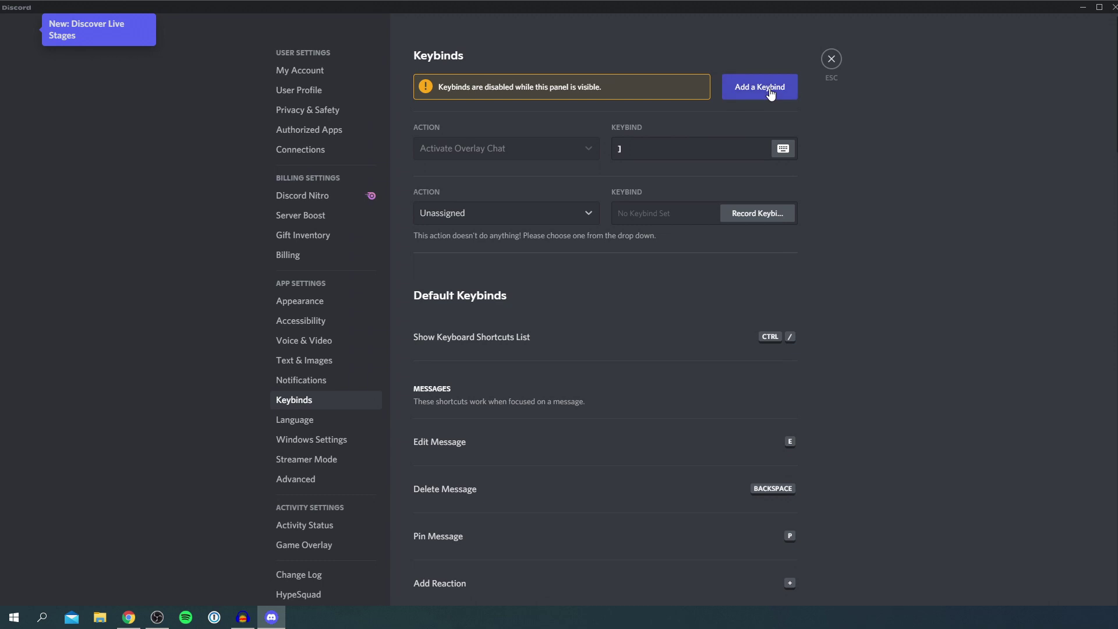
left_click(464, 219)
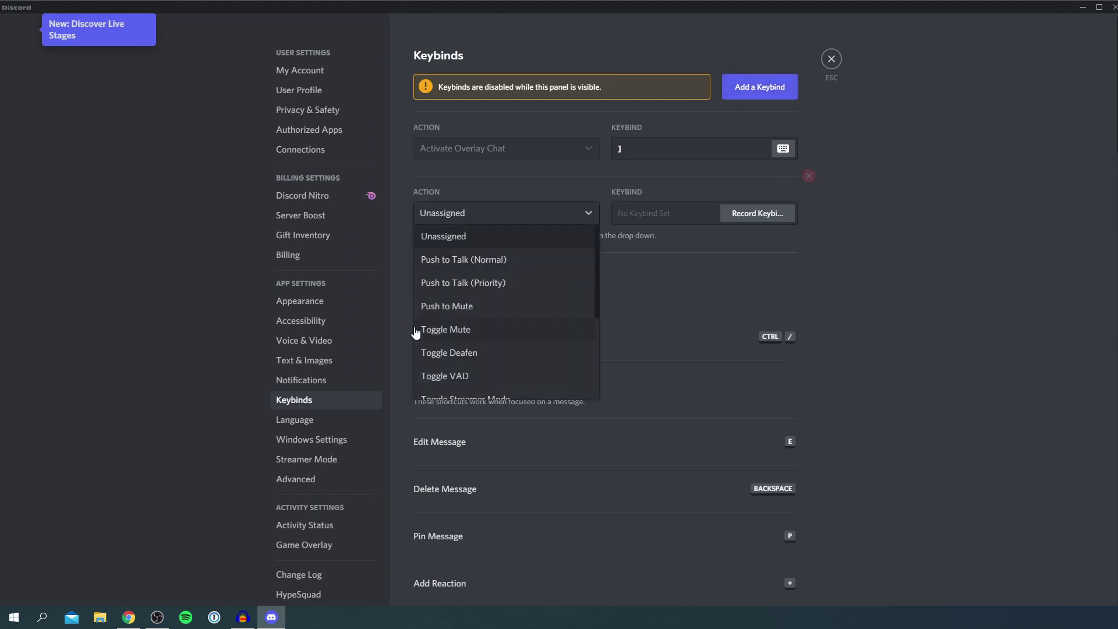
left_click(499, 331)
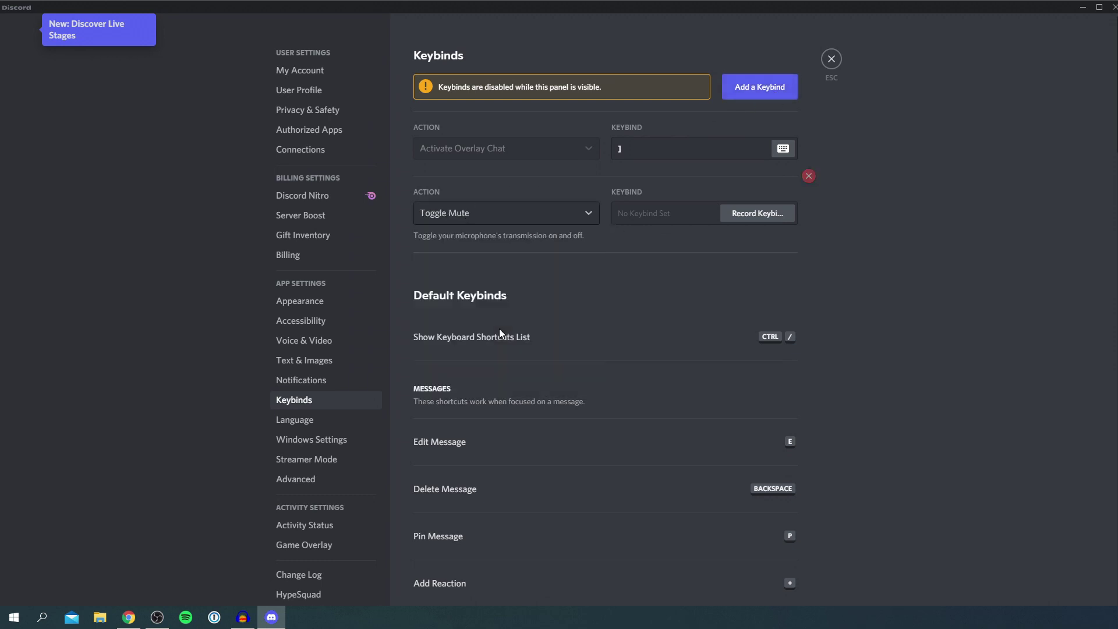
left_click(648, 213)
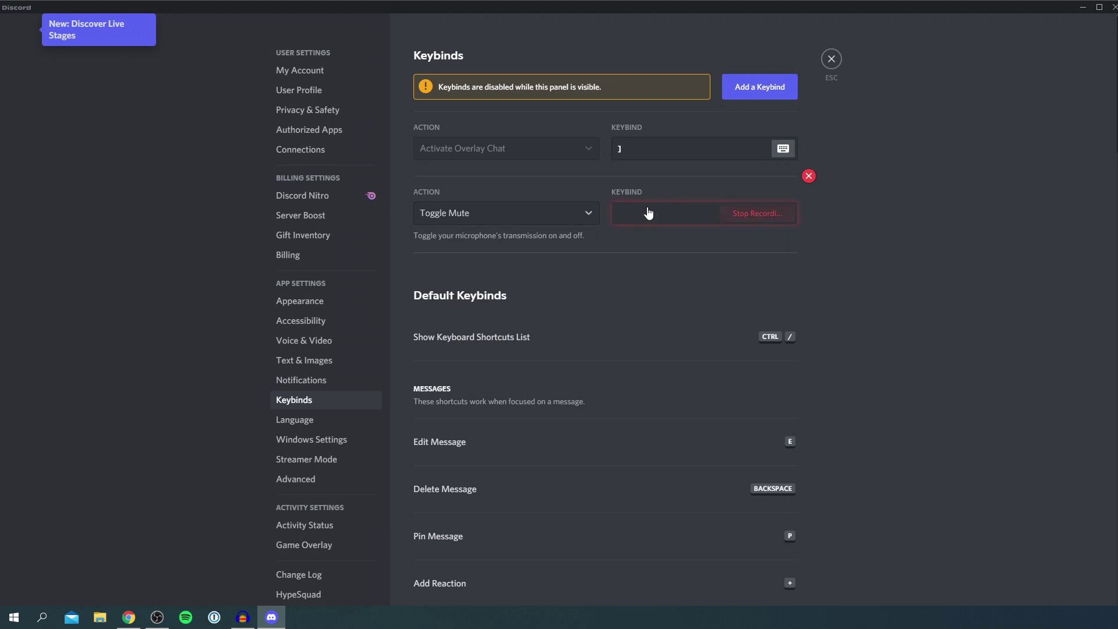
key("equal")
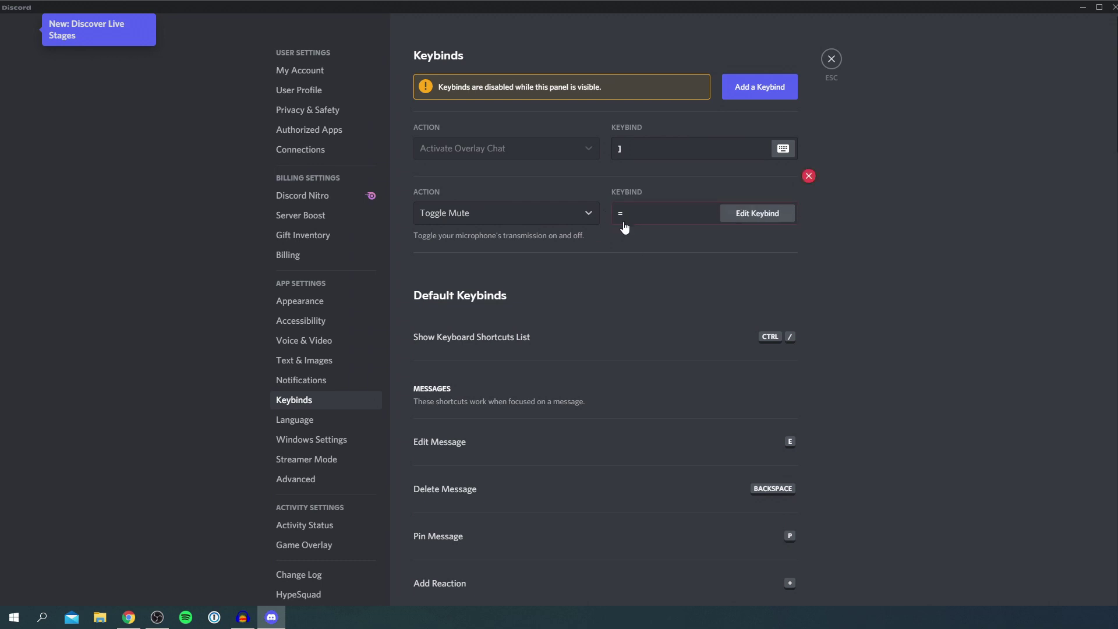
- Look through the default keybinds for messages, voice and video, and miscellaneous actions, and close the user settings
scroll(837, 179, "down", 10)
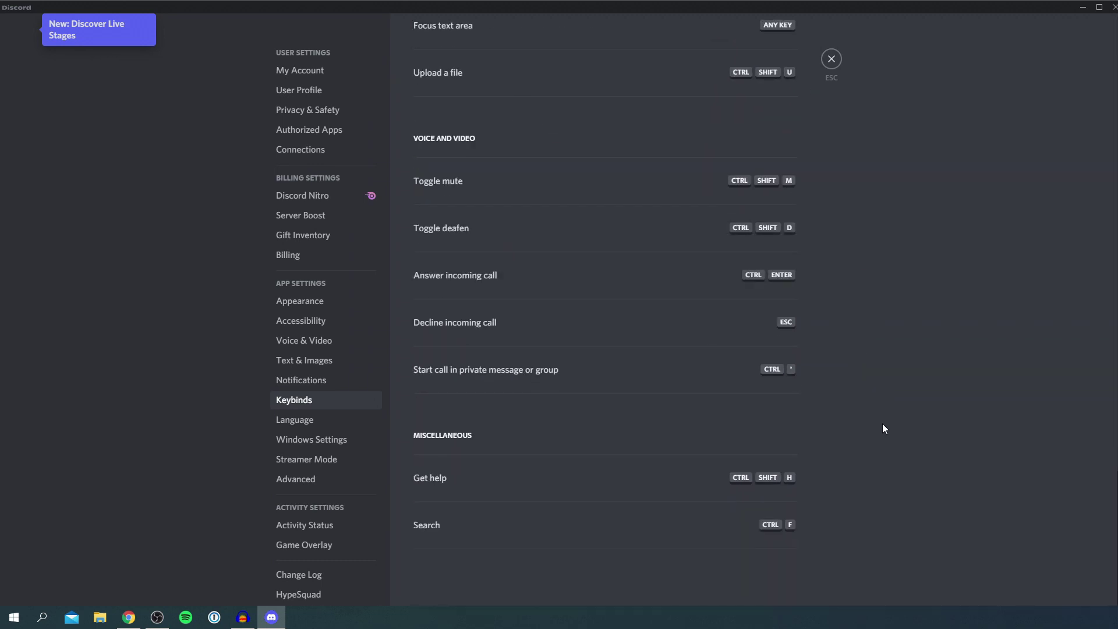
scroll(499, 548, "up", 10)
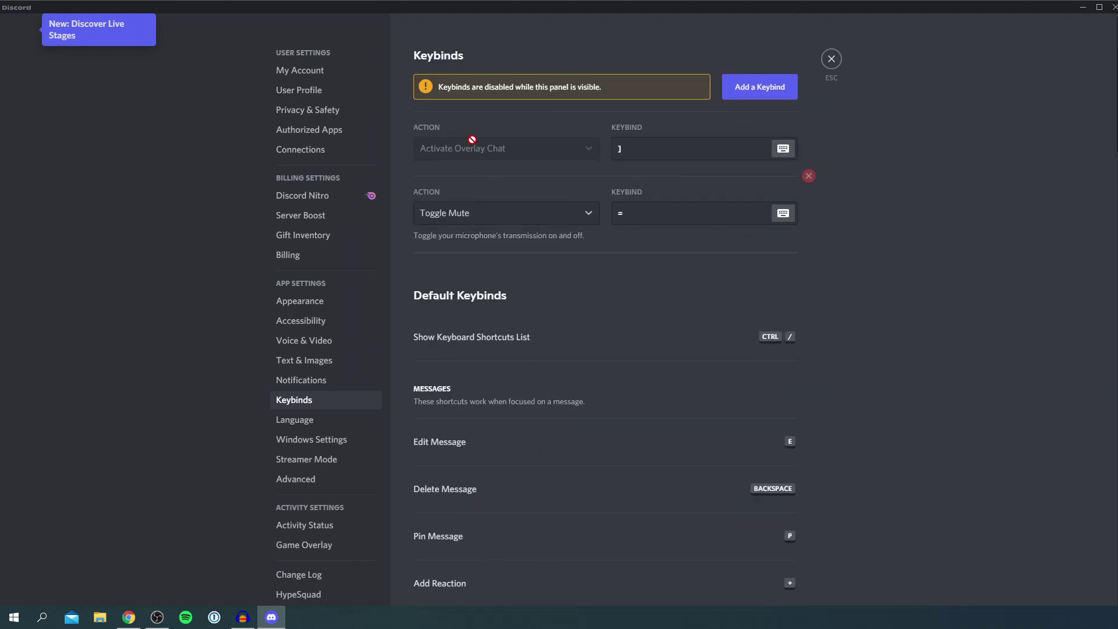
left_click(833, 59)
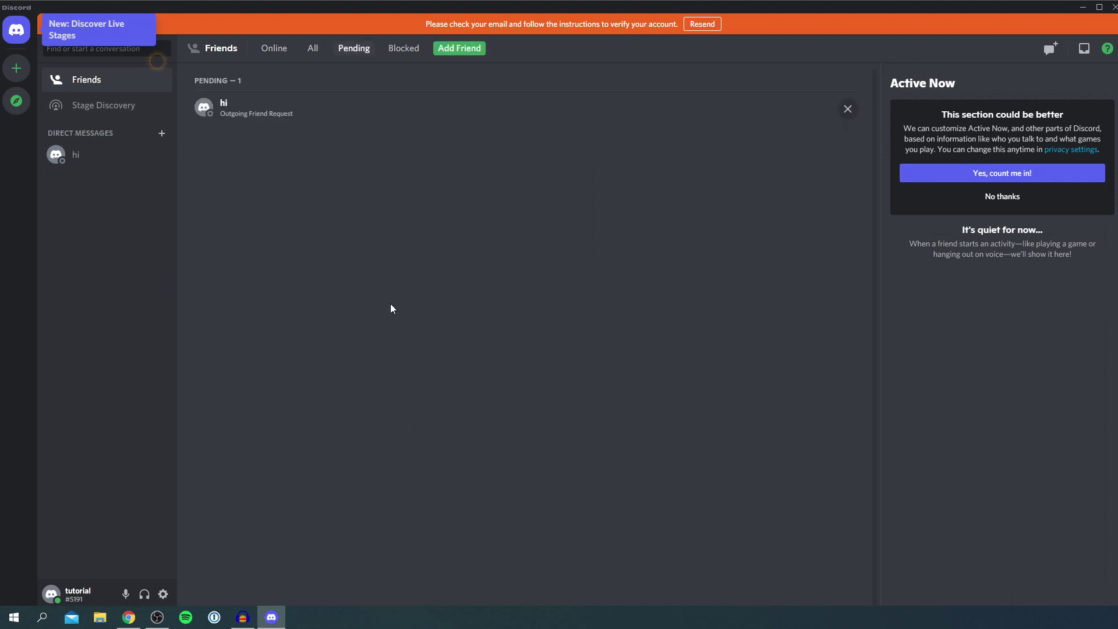
- Examine the actions available for the pending friend request's recipient and dismiss them without choosing one
right_click(269, 108)
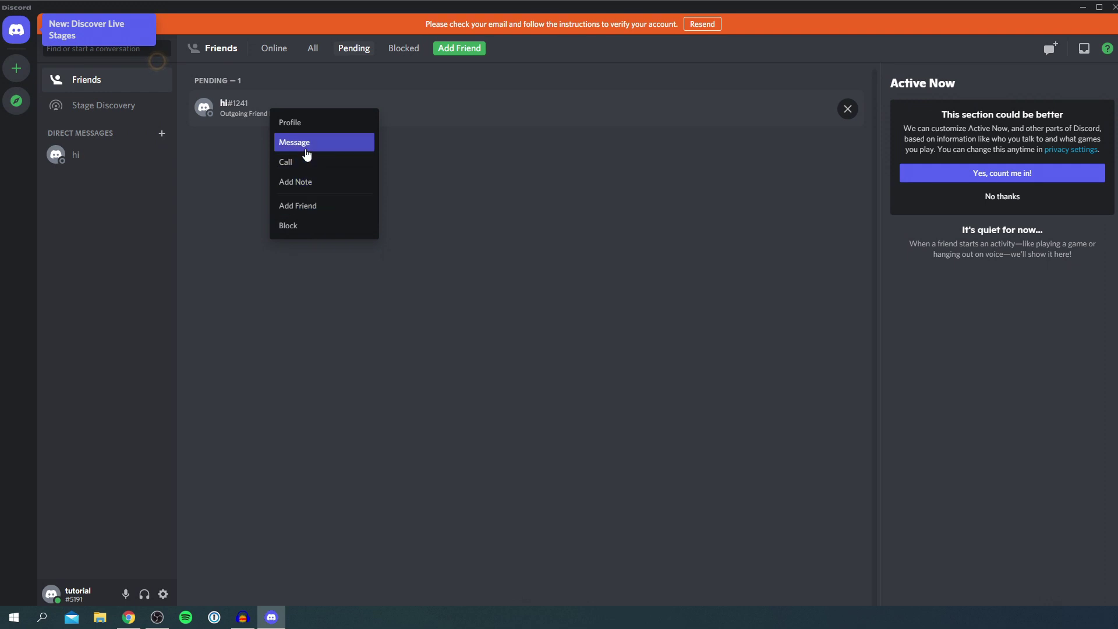
left_click(285, 308)
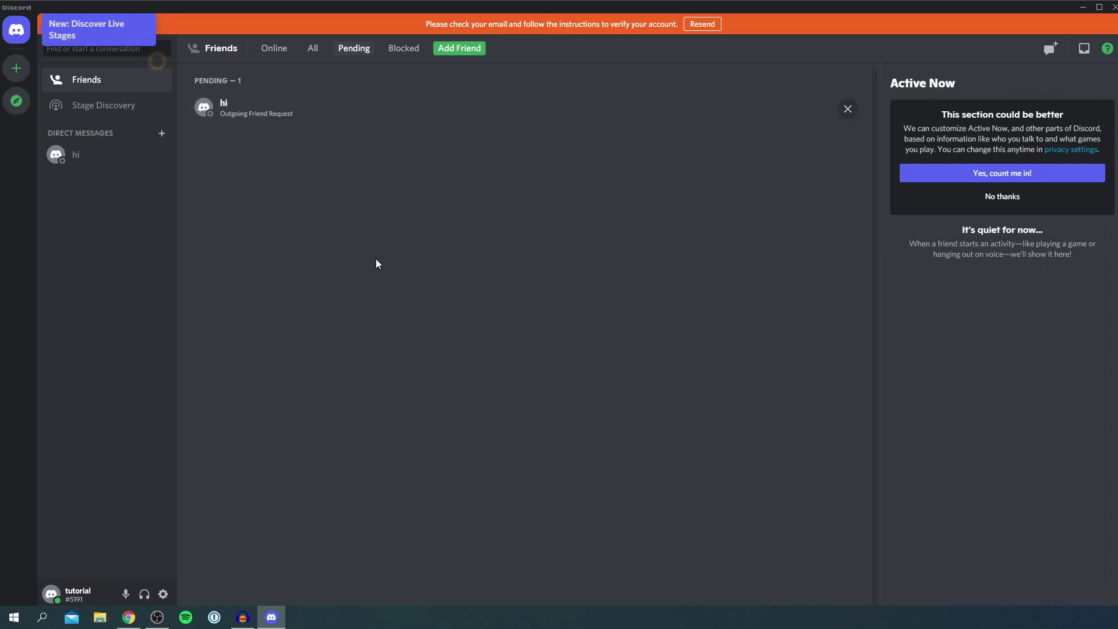